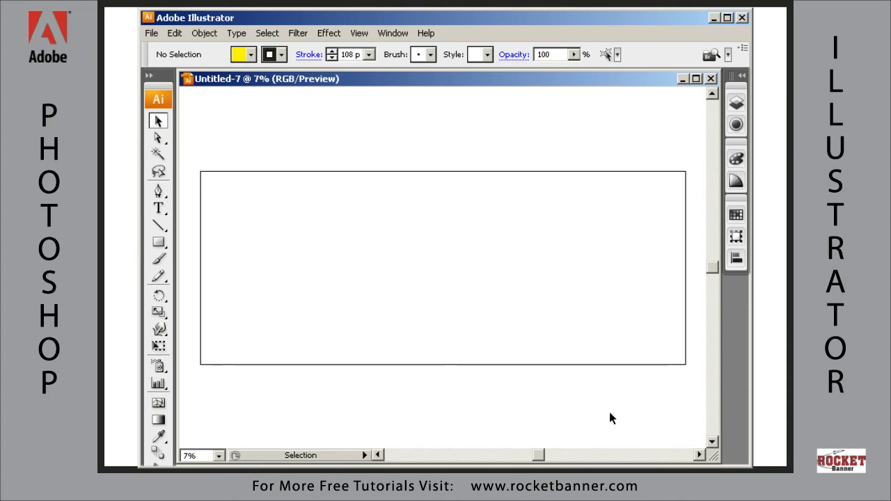
# - Close the Untitled-7 document and discard its unsaved changes
pyautogui.click(710, 79)
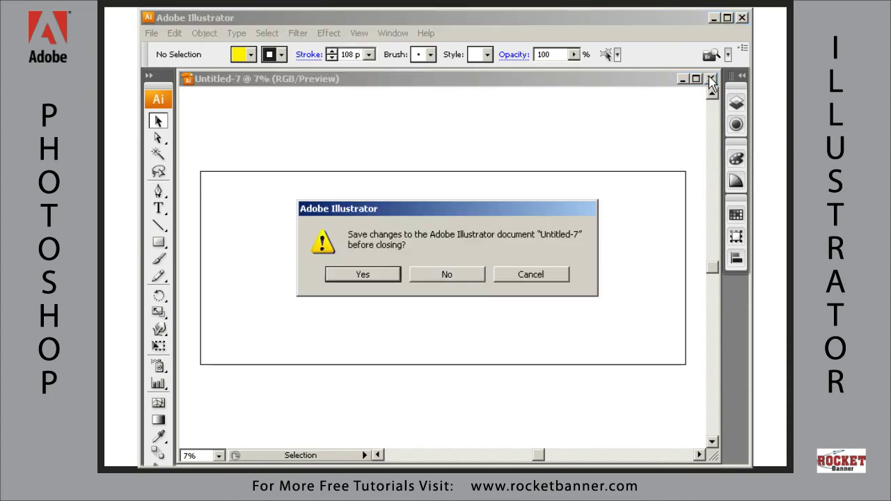
pyautogui.click(428, 279)
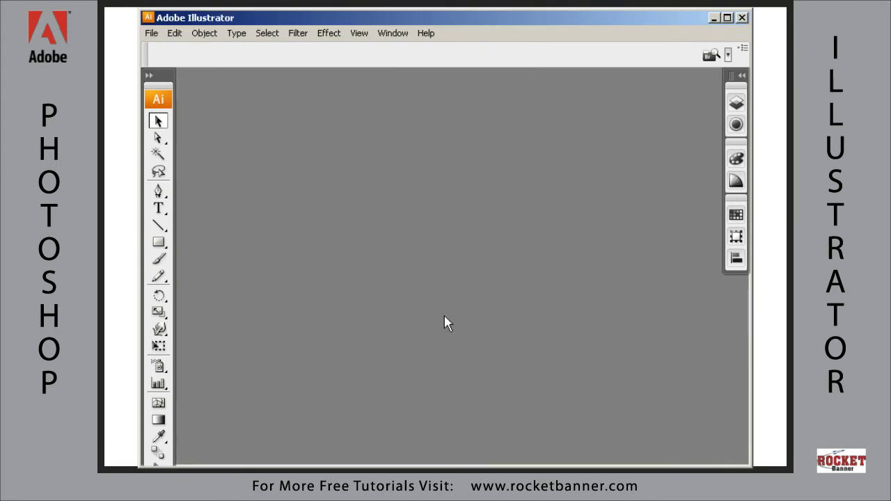
# - Create a new document from the BANNER 4x10.ait template, assigning the Adobe RGB (1998) working space
pyautogui.click(149, 34)
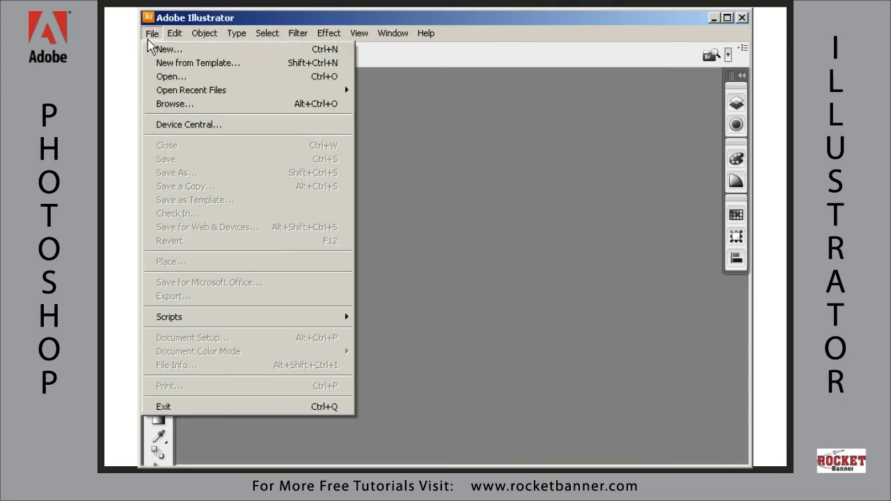
pyautogui.click(161, 63)
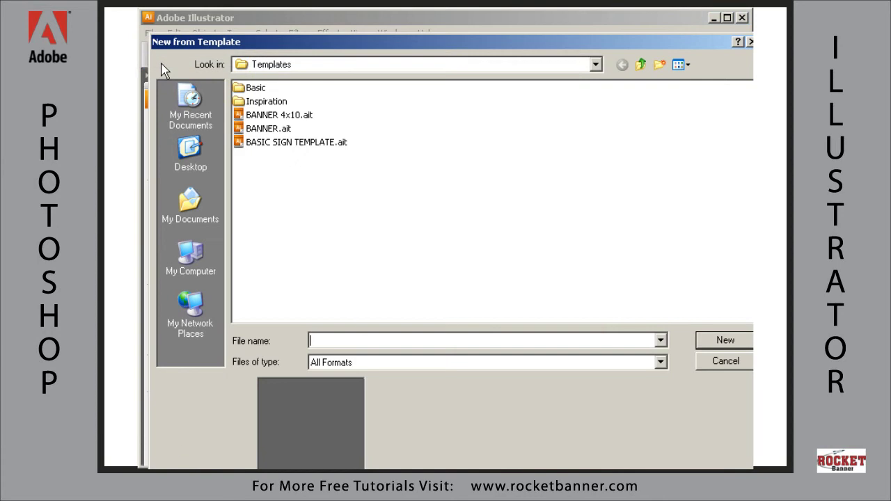
pyautogui.doubleClick(278, 115)
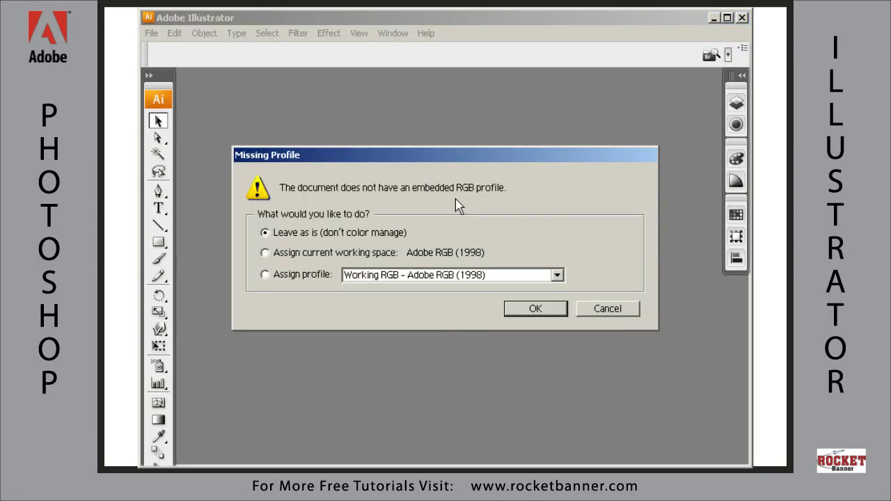
pyautogui.click(264, 252)
pyautogui.click(527, 310)
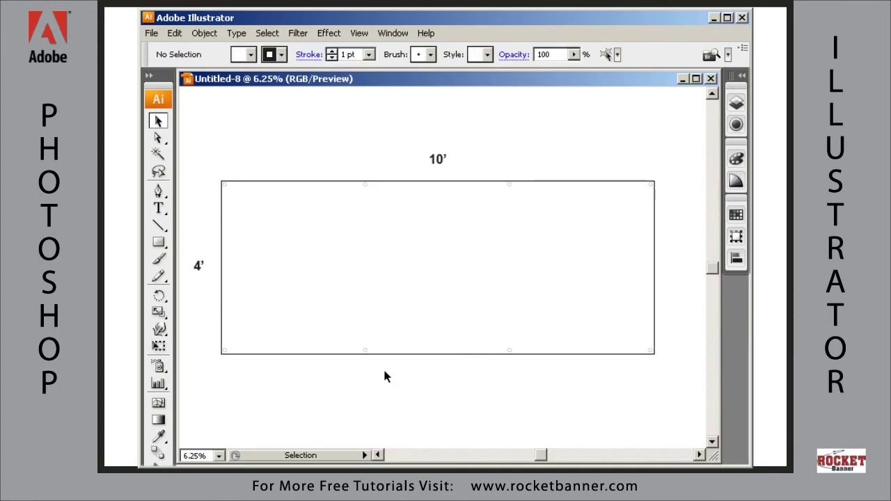
# - Hide the commets layer so the 10' and 4' labels disappear, then collapse the Layers panel
pyautogui.click(735, 103)
pyautogui.click(558, 257)
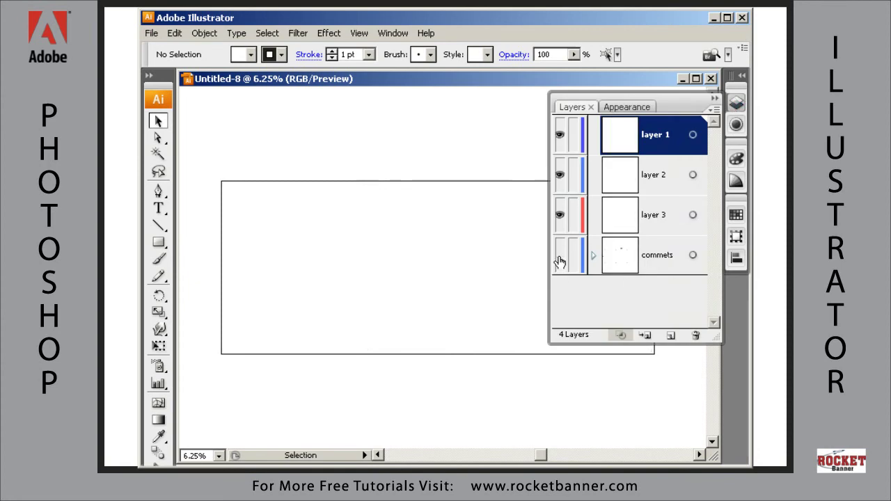
pyautogui.click(715, 98)
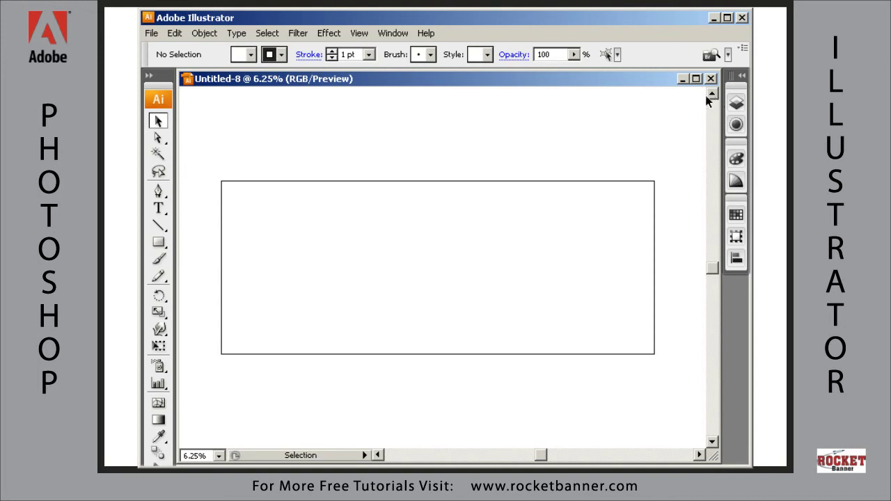
# - Draw a rectangle corner to corner over the banner outline and confirm it measures 120 × 48 in
pyautogui.click(158, 243)
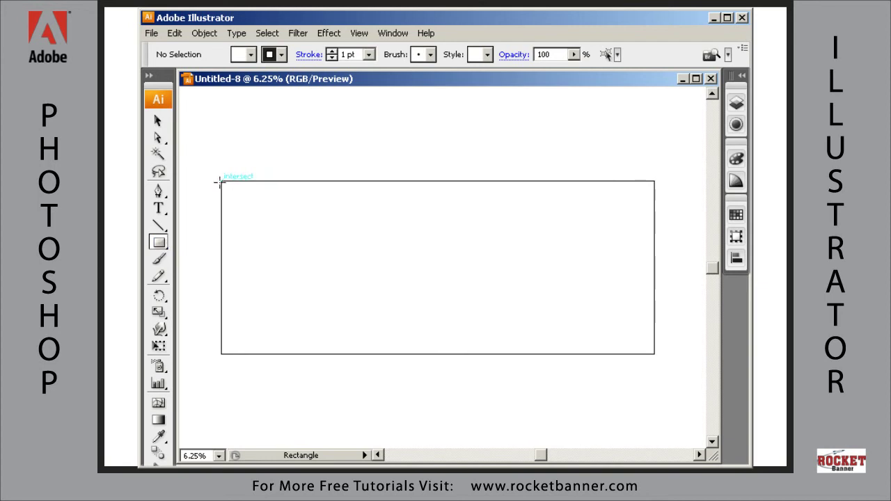
pyautogui.press('ctrl')
pyautogui.press('ctrl')
pyautogui.moveTo(221, 180); pyautogui.dragTo(653, 352)
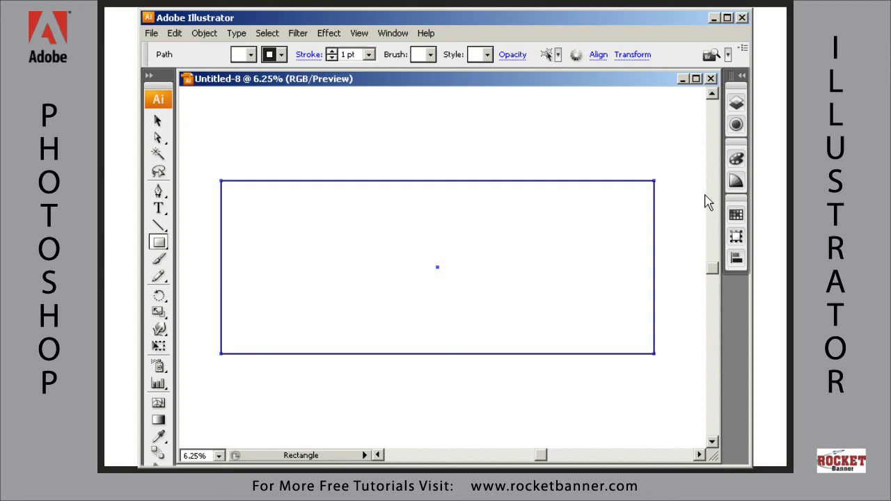
pyautogui.click(736, 237)
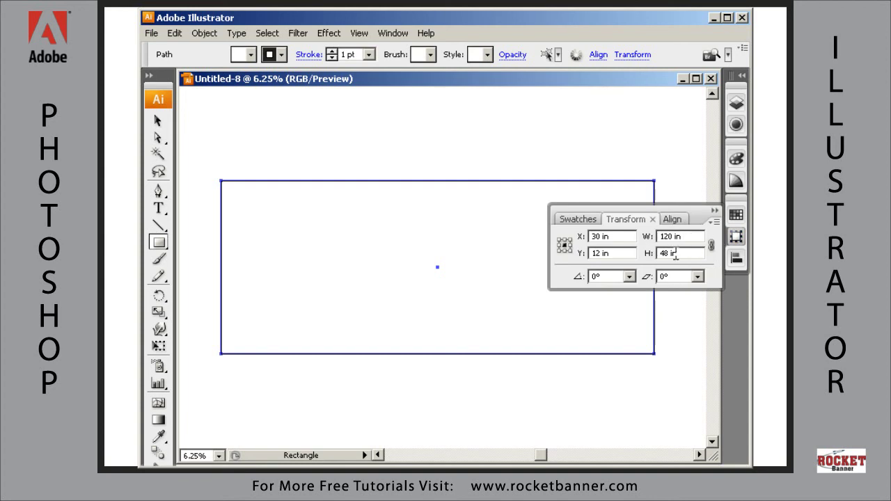
# - Give the rectangle a yellow swatch fill and a black stroke
pyautogui.click(714, 210)
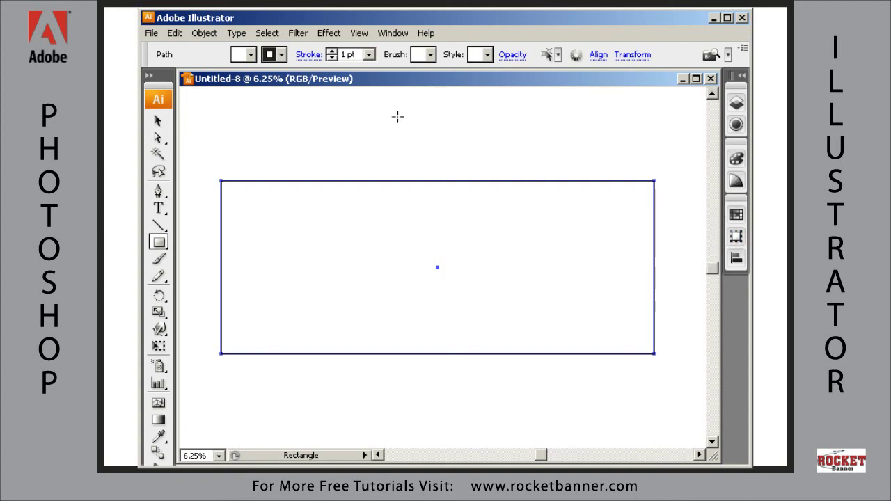
pyautogui.click(251, 54)
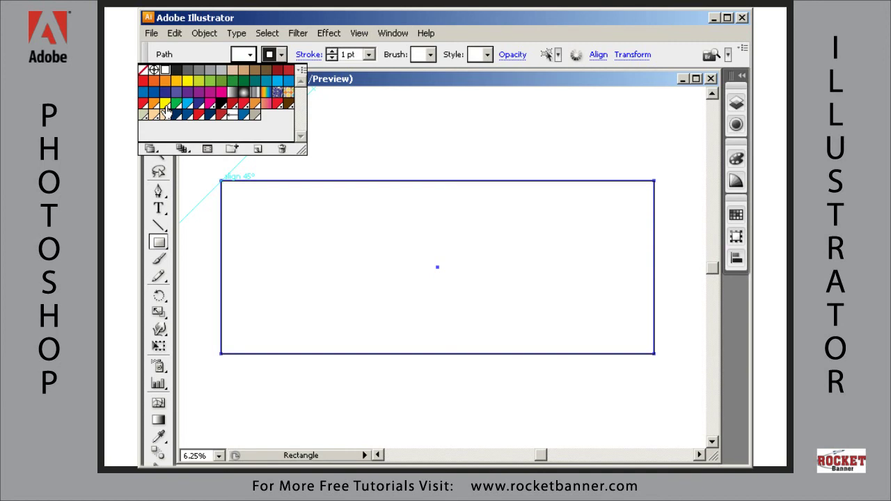
pyautogui.click(188, 81)
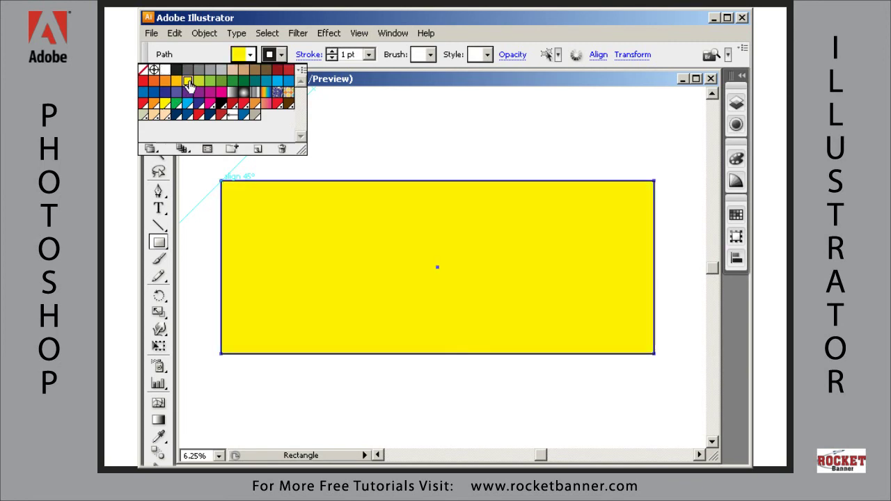
pyautogui.click(273, 57)
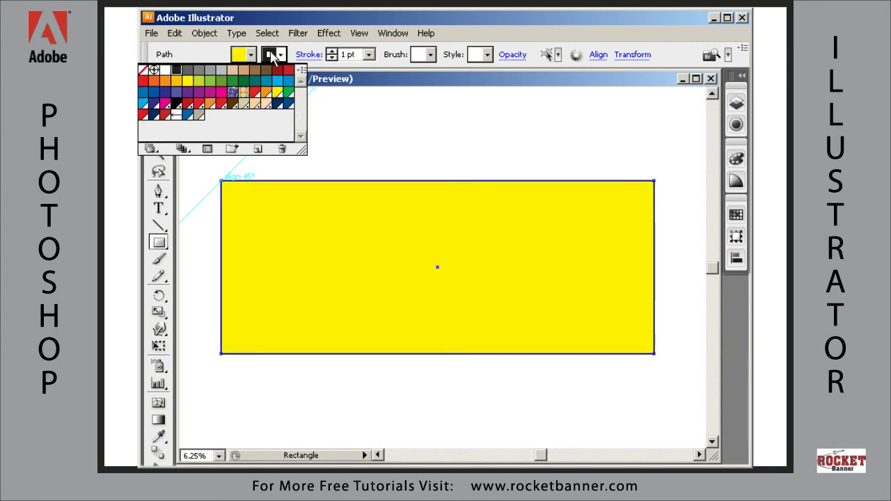
pyautogui.click(177, 73)
# - Change the rectangle's stroke weight from 1 pt to 108 pt
pyautogui.click(368, 56)
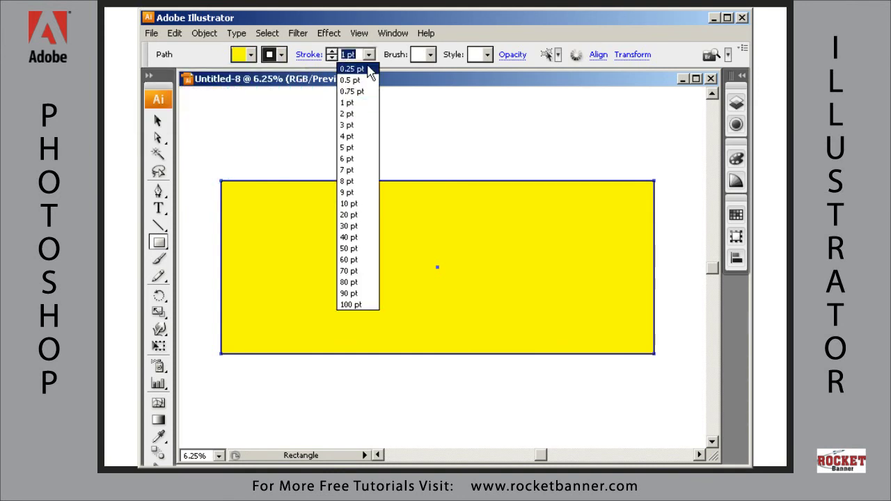
pyautogui.click(356, 56)
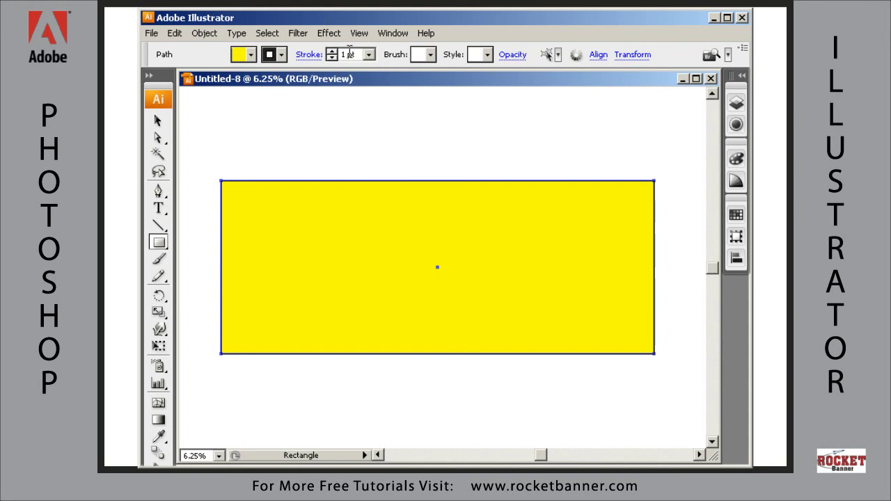
pyautogui.moveTo(357, 54); pyautogui.dragTo(325, 52)
pyautogui.write('1')
pyautogui.write('08')
pyautogui.press('Return')
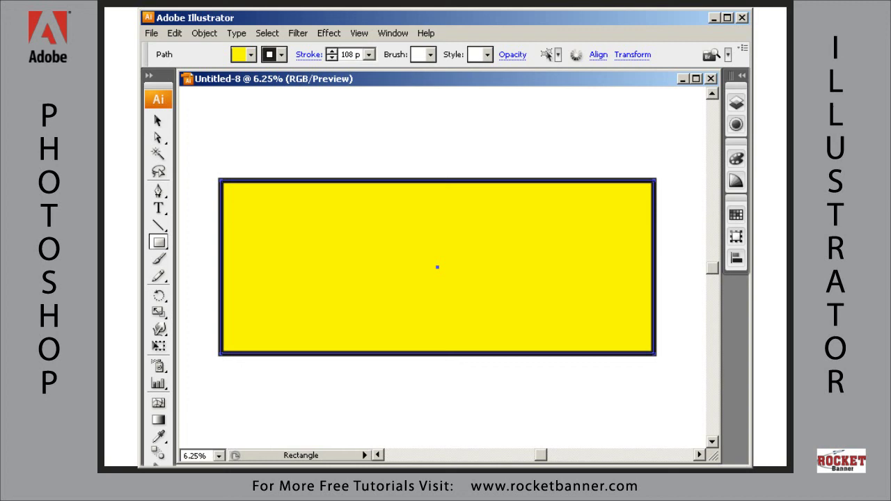
pyautogui.press('z')
pyautogui.moveTo(256, 159); pyautogui.dragTo(201, 222)
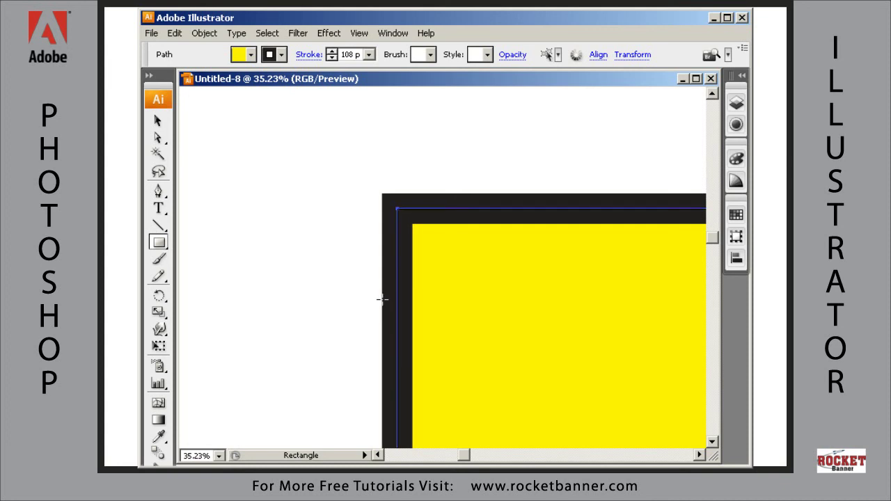
# - Align the 108 pt black stroke to the inside of the rectangle's edge
pyautogui.click(306, 55)
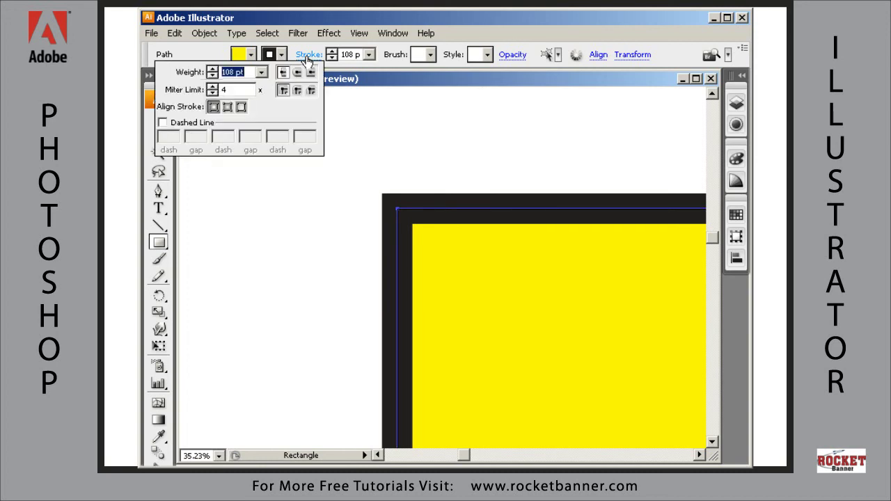
pyautogui.click(226, 109)
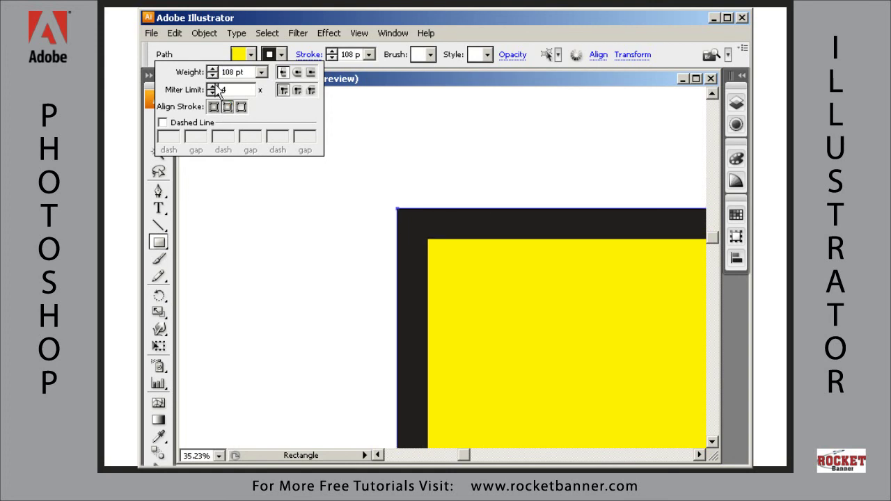
pyautogui.press('ctrl')
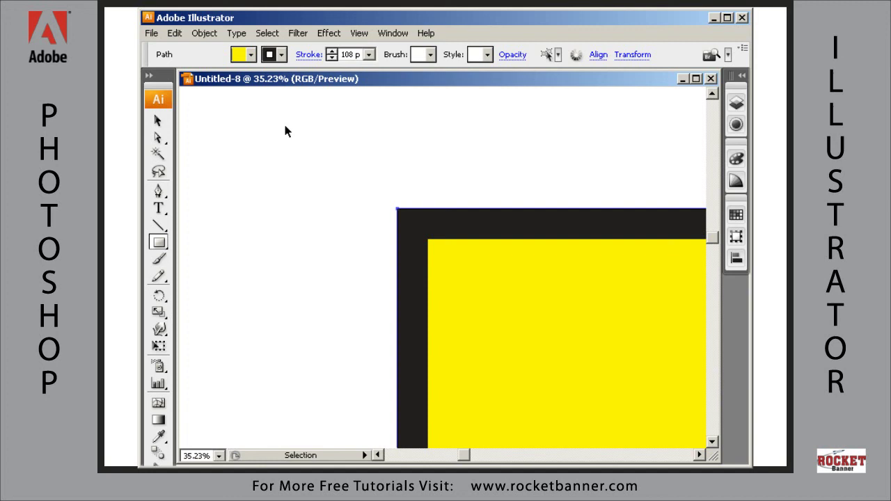
pyautogui.hotkey('ctrl', '0')
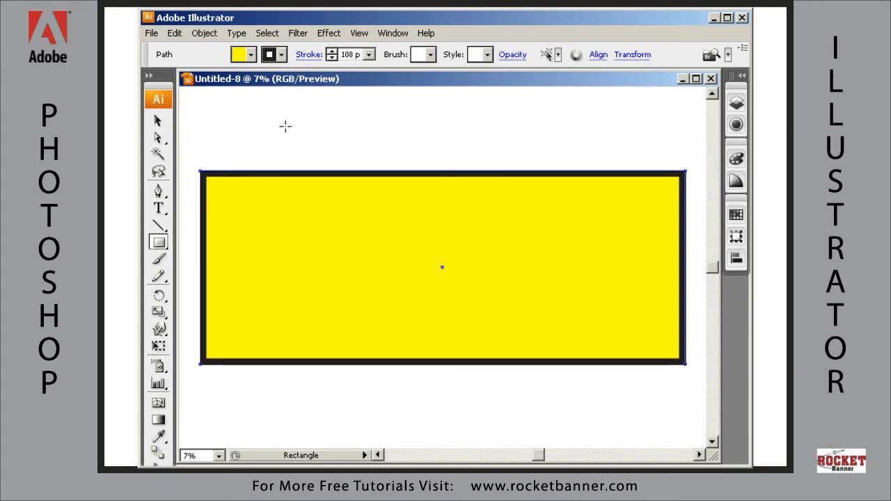
# - Show the rectangle's Appearance attributes and select its 108 pt Inside stroke row
pyautogui.click(736, 105)
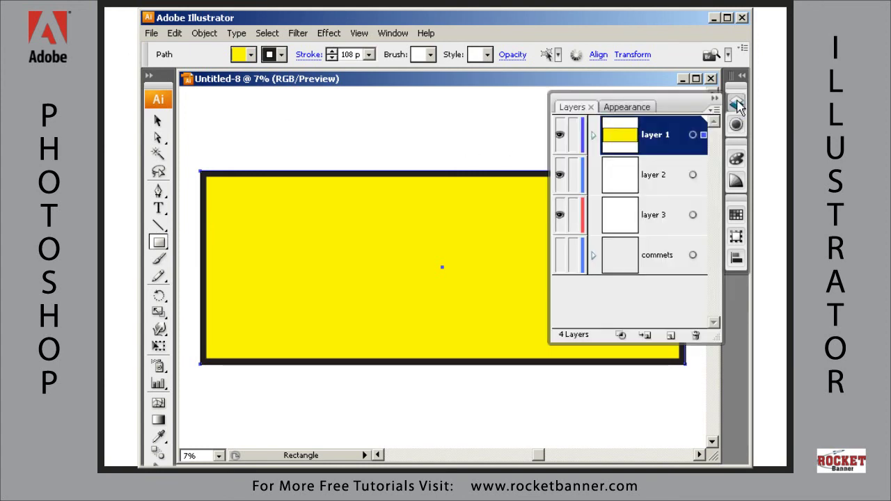
pyautogui.click(628, 108)
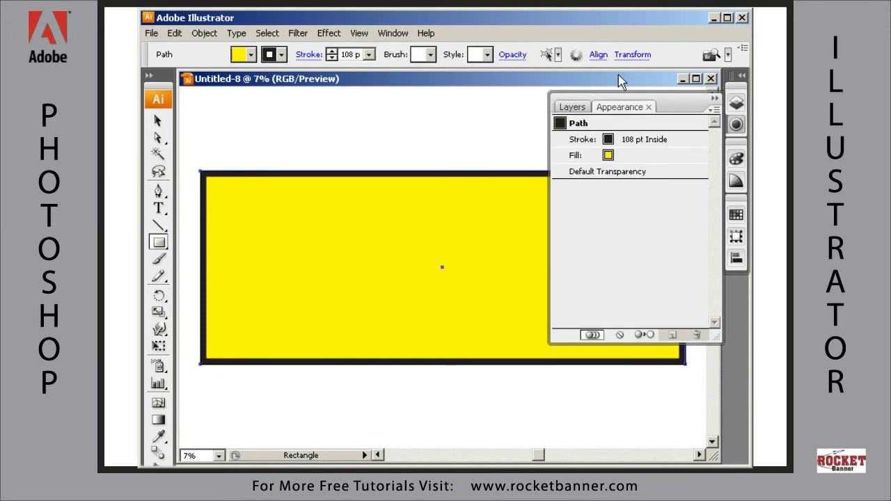
pyautogui.click(633, 142)
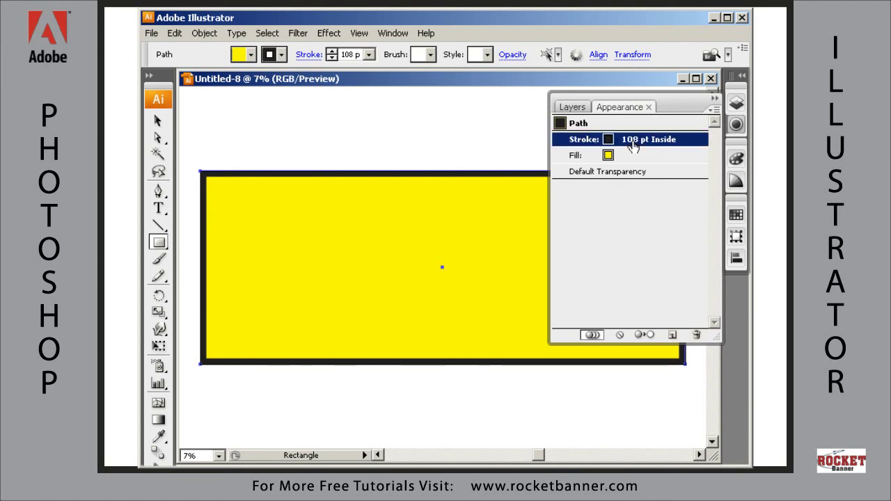
# - Apply a -1 in Offset Path effect to the stroke, previewing it before confirming
pyautogui.click(333, 34)
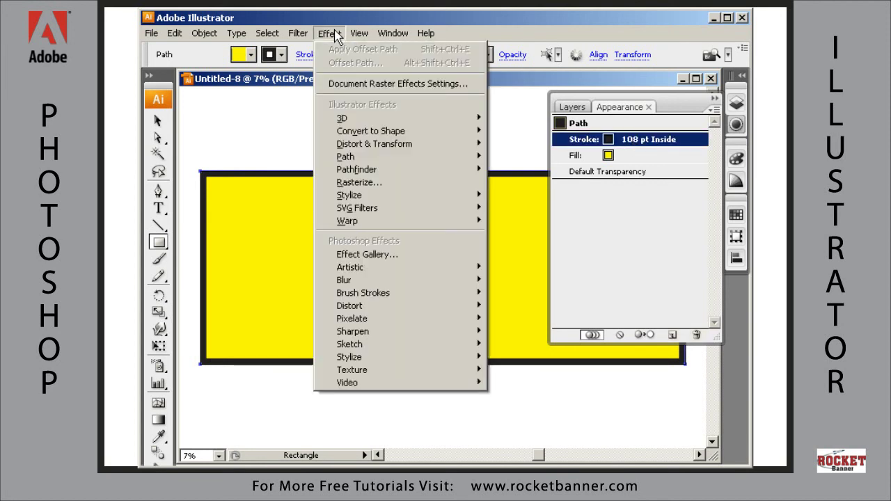
pyautogui.moveTo(425, 160)
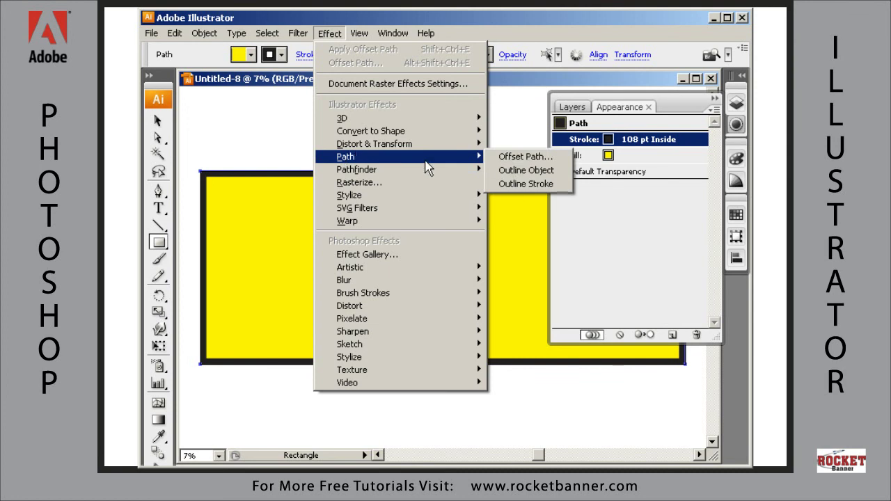
pyautogui.click(515, 157)
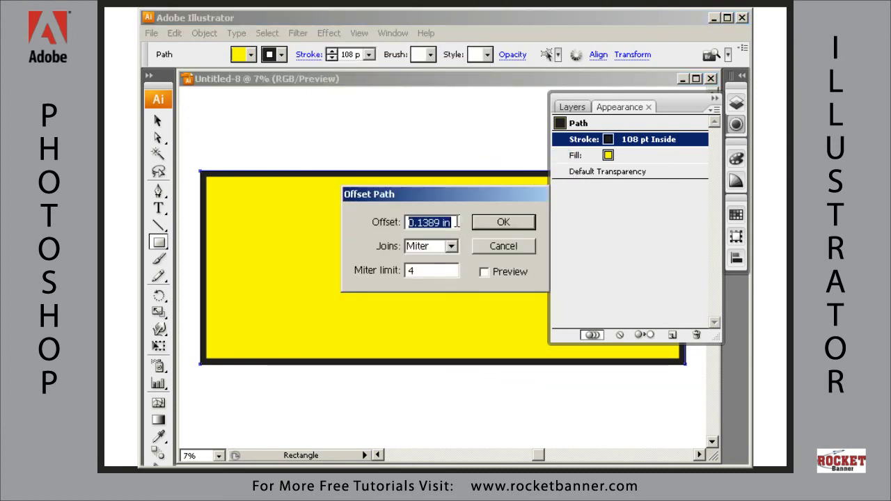
pyautogui.write('-')
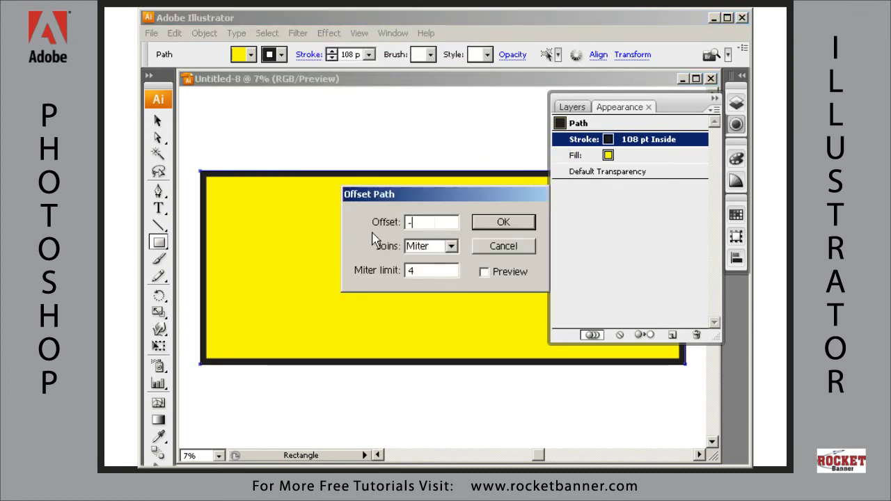
pyautogui.write('1in')
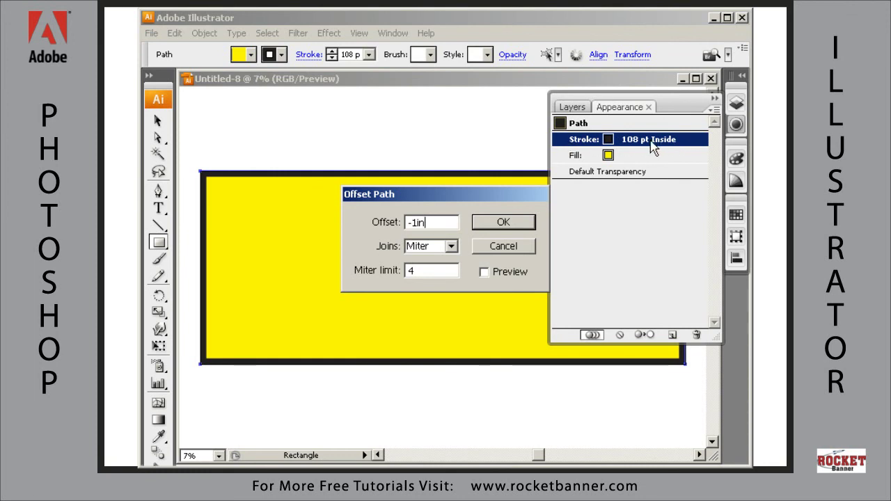
pyautogui.click(484, 272)
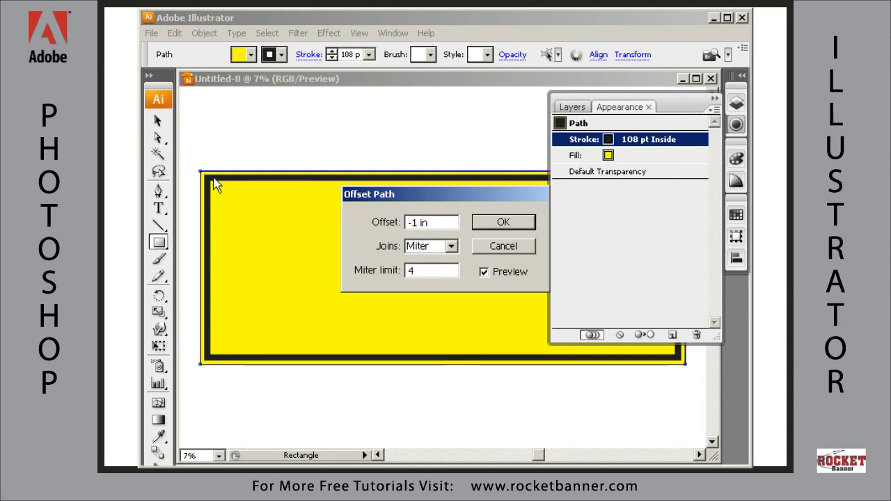
pyautogui.click(500, 222)
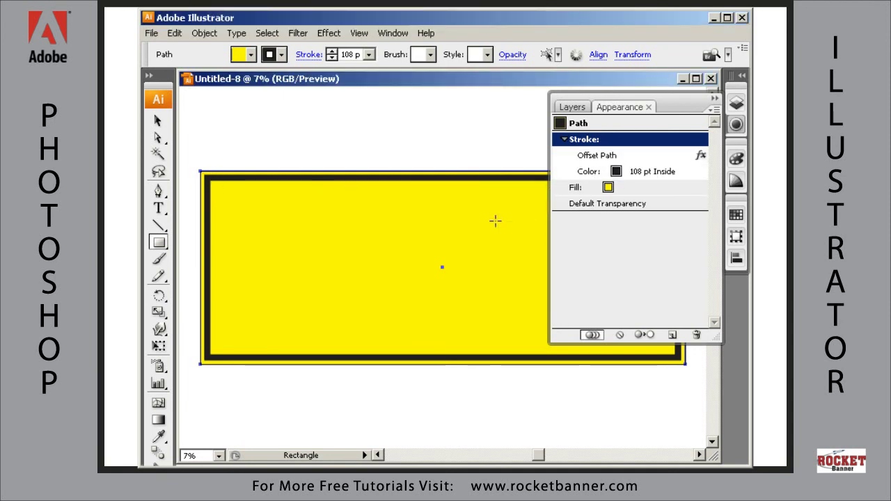
pyautogui.click(715, 99)
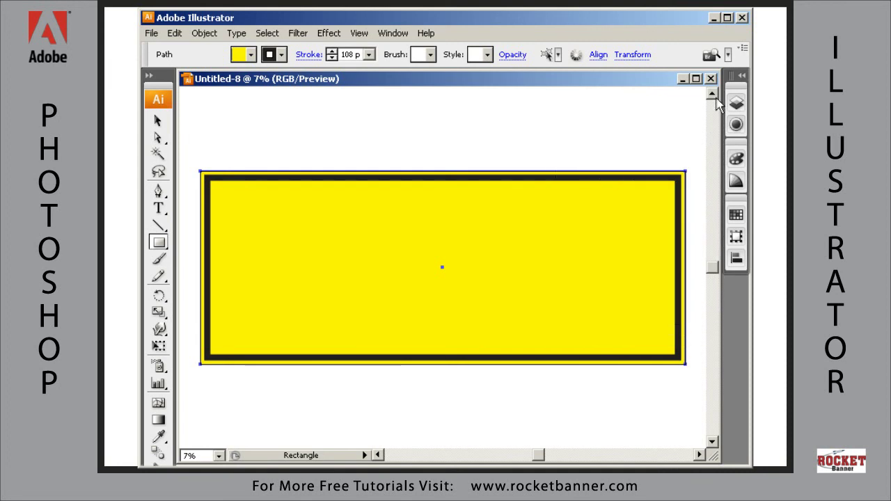